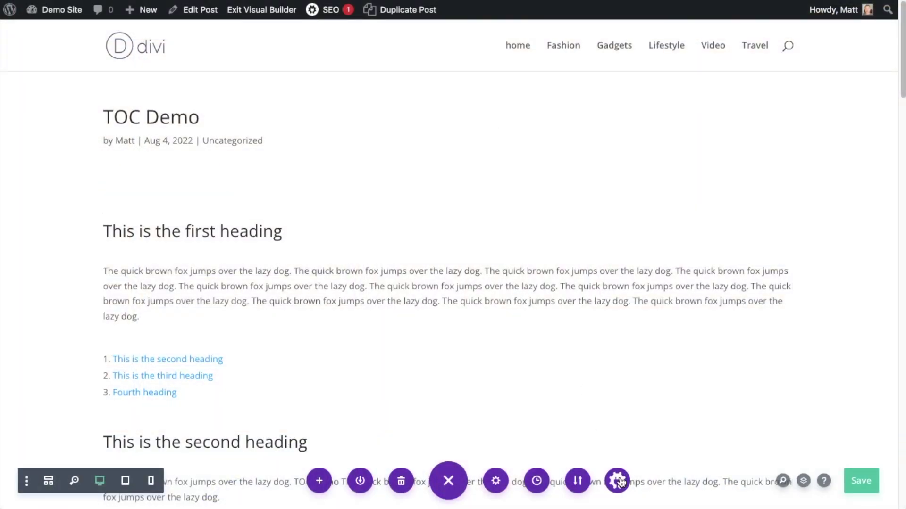
Step: Look through the post's AIOSEO General, Social, Schema, Redirects and Advanced sections
{"action": "left_click", "coordinate": [619, 481]}
{"action": "left_click", "coordinate": [130, 92]}
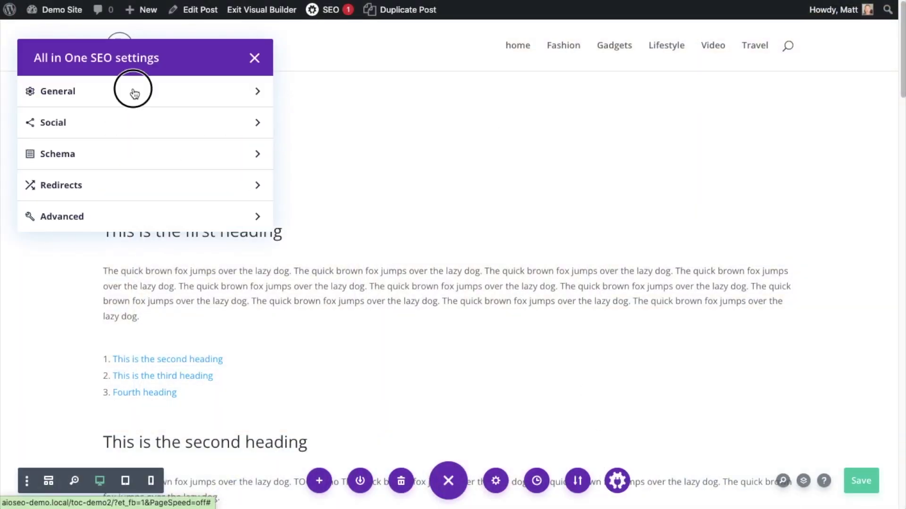
{"action": "left_click", "coordinate": [252, 91]}
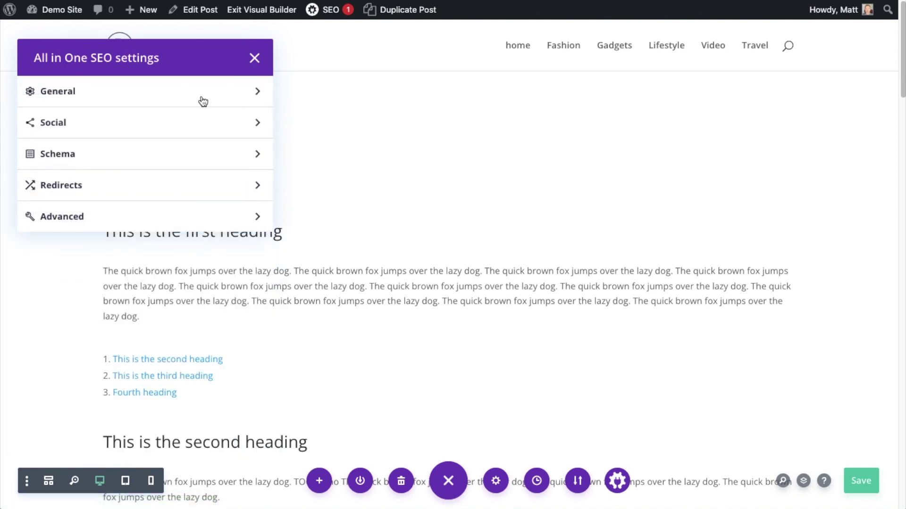
{"action": "left_click", "coordinate": [165, 119]}
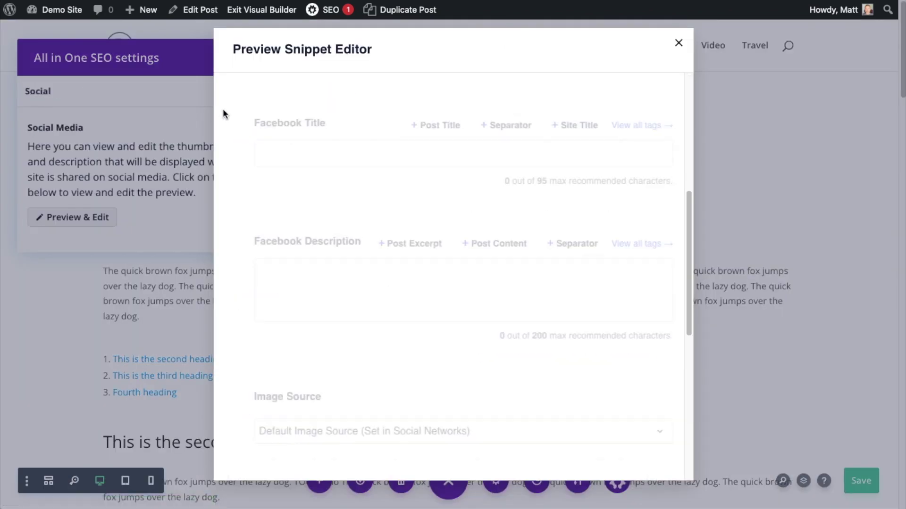
{"action": "left_click", "coordinate": [678, 43]}
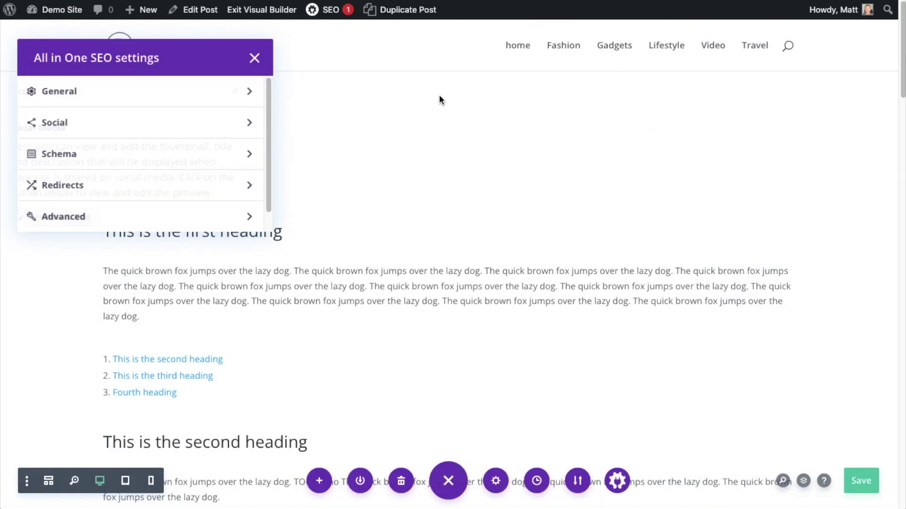
{"action": "left_click", "coordinate": [106, 161]}
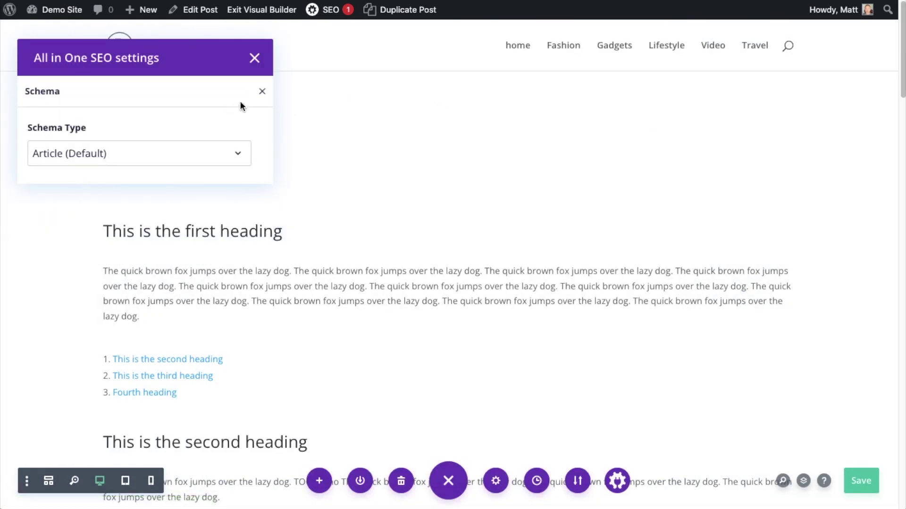
{"action": "left_click", "coordinate": [260, 92]}
{"action": "left_click", "coordinate": [118, 185]}
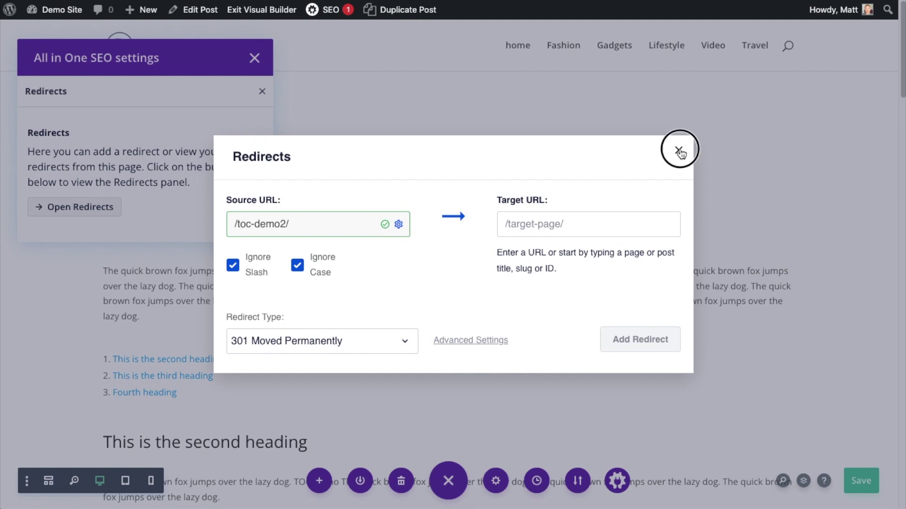
{"action": "left_click", "coordinate": [679, 149]}
{"action": "left_click", "coordinate": [84, 216]}
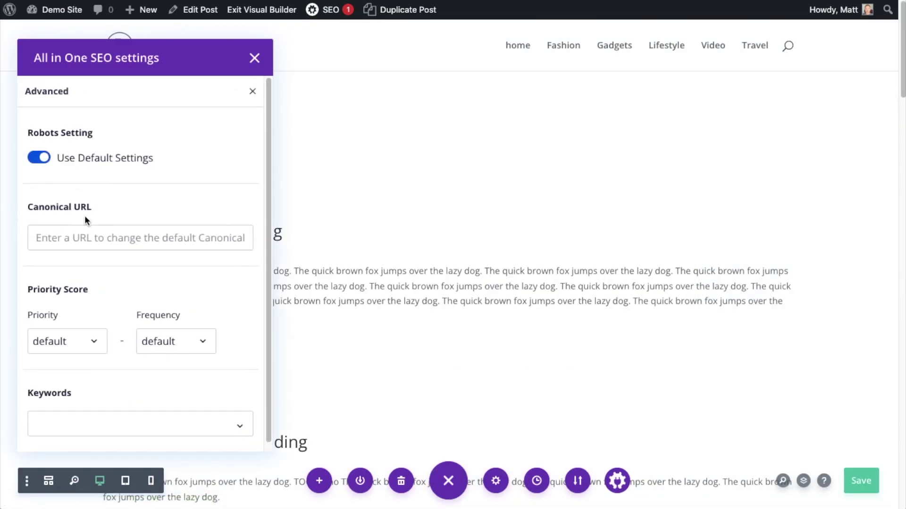
{"action": "left_click", "coordinate": [252, 92]}
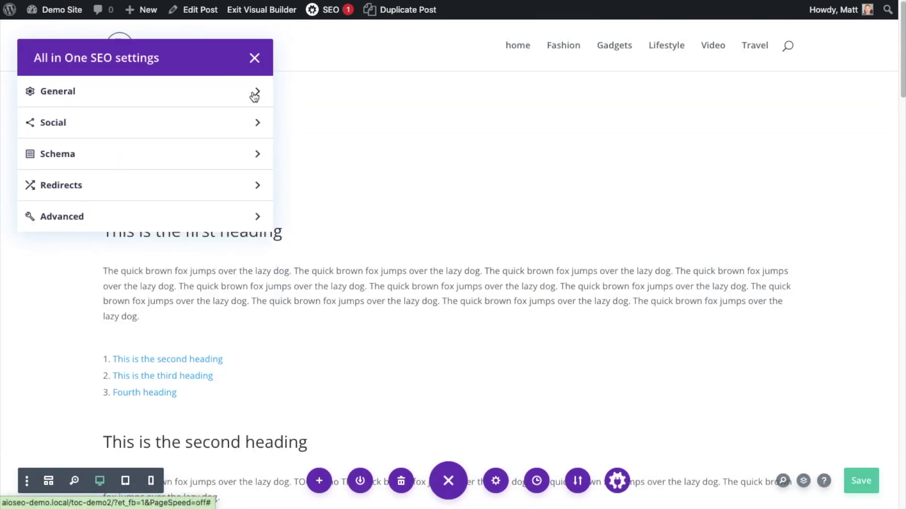
Step: Close the AIOSEO settings and go to the Add New Plugins page via Plugins
{"action": "left_click", "coordinate": [257, 61]}
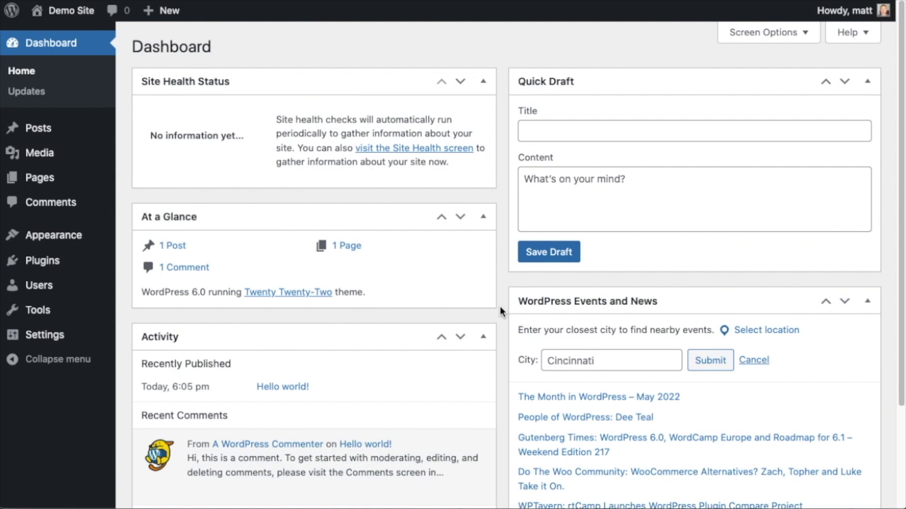
{"action": "left_click", "coordinate": [42, 261]}
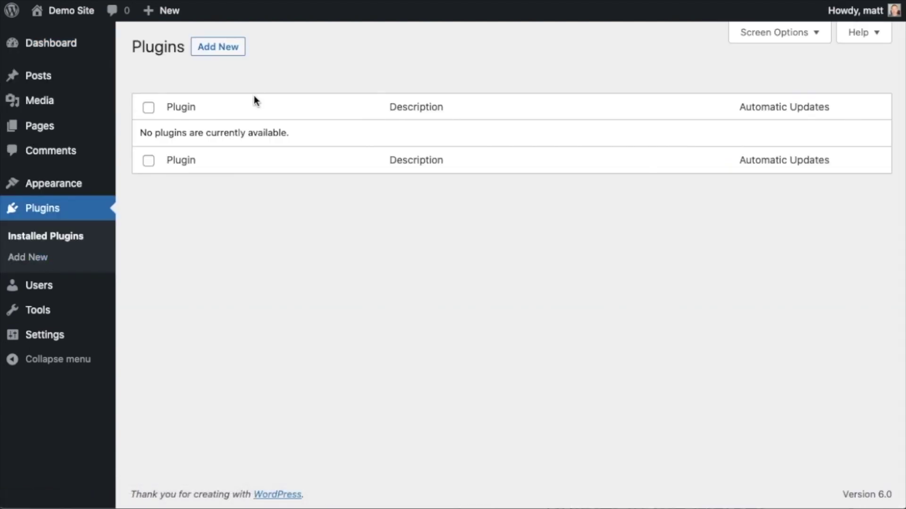
{"action": "left_click", "coordinate": [212, 47]}
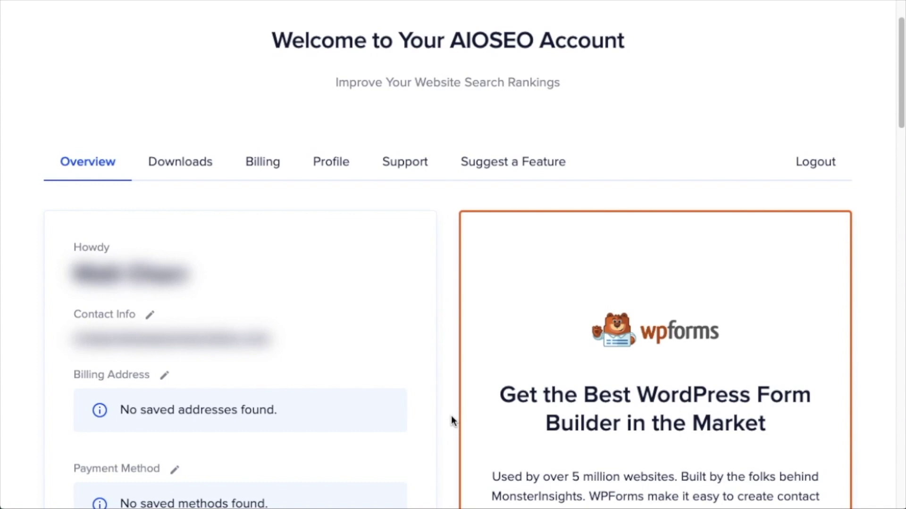
Step: Open the account's Downloads tab to get the AIOSEO Pro plugin zip
{"action": "left_click", "coordinate": [194, 165]}
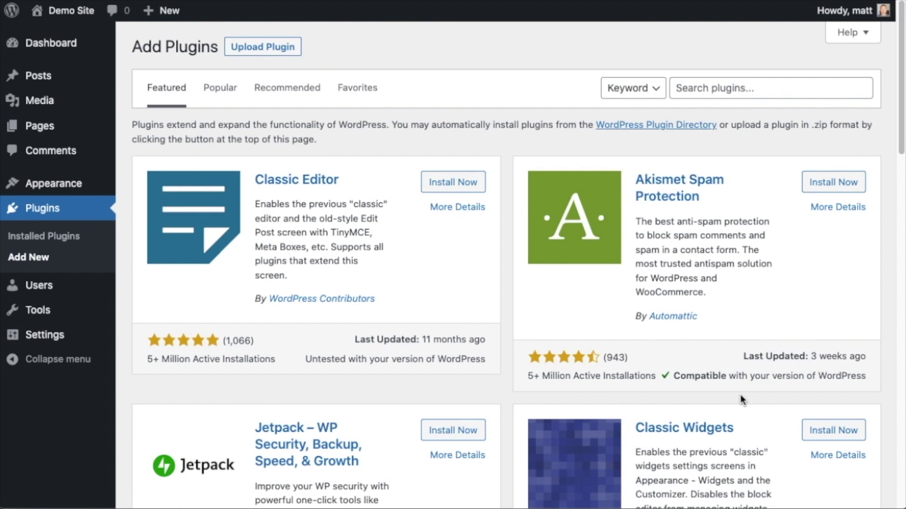
Step: Upload aioseo-pro-v4.2.1.1.zip, install it, and activate the plugin
{"action": "left_click", "coordinate": [261, 51]}
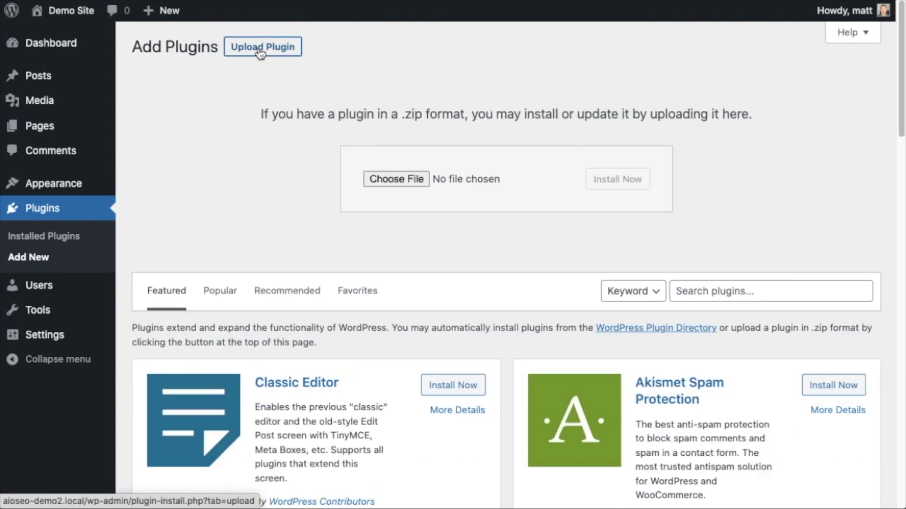
{"action": "left_click", "coordinate": [386, 181]}
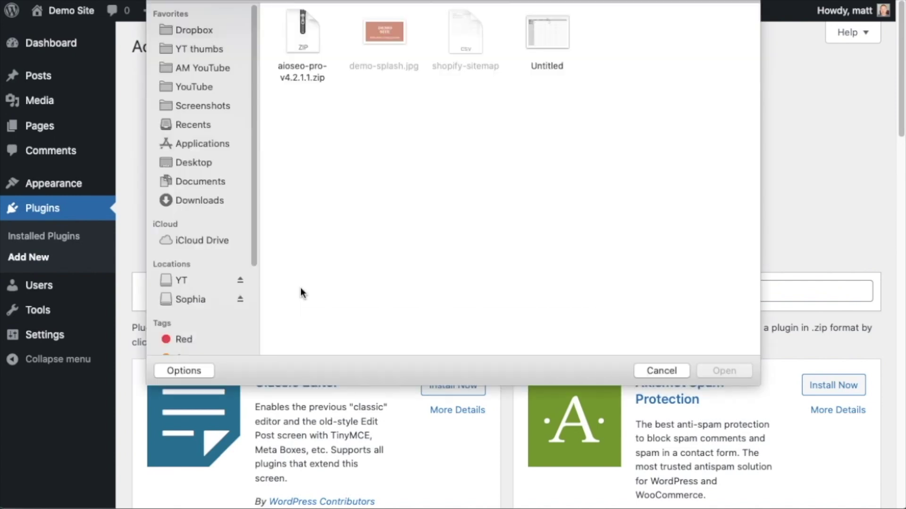
{"action": "double_click", "coordinate": [305, 33]}
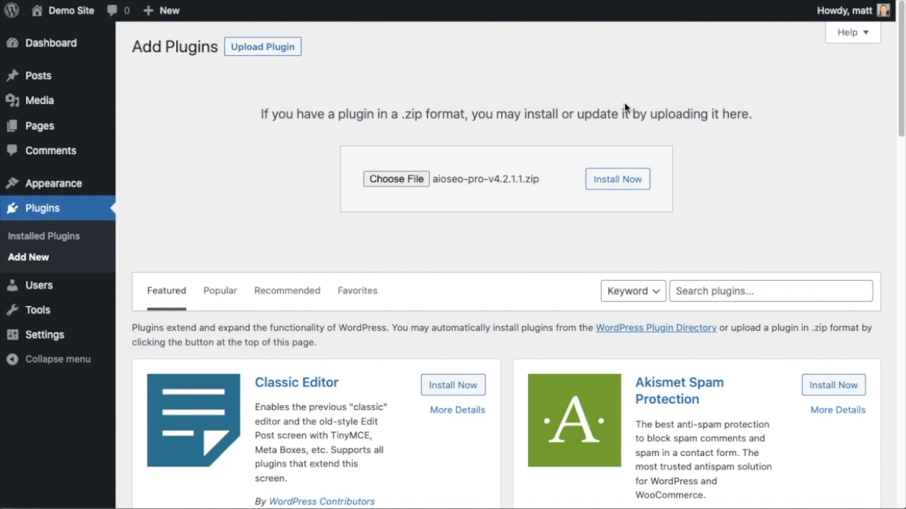
{"action": "left_click", "coordinate": [637, 179]}
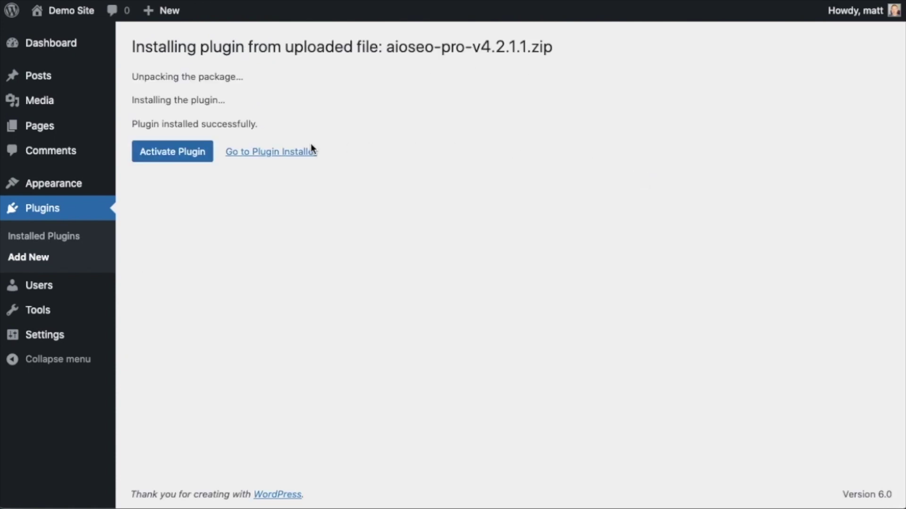
{"action": "left_click", "coordinate": [181, 154]}
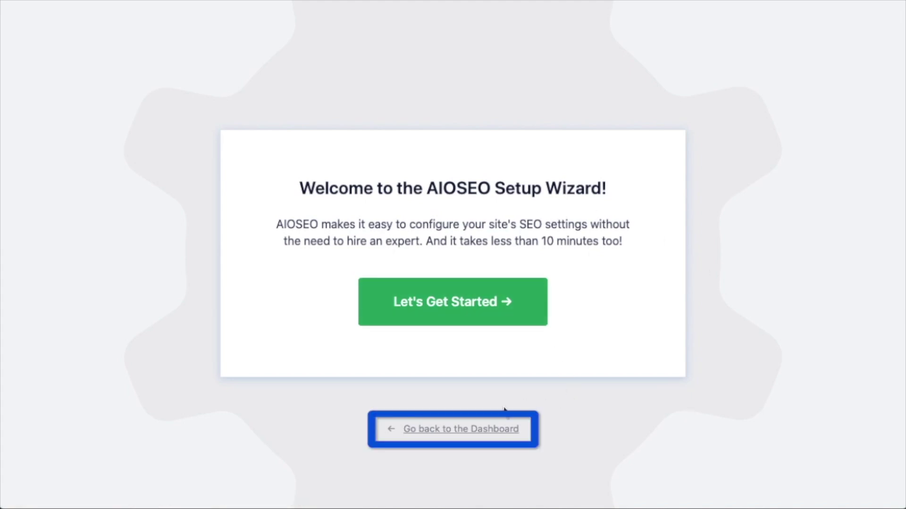
Step: Skip the AIOSEO setup wizard and return to the dashboard
{"action": "left_click", "coordinate": [454, 431]}
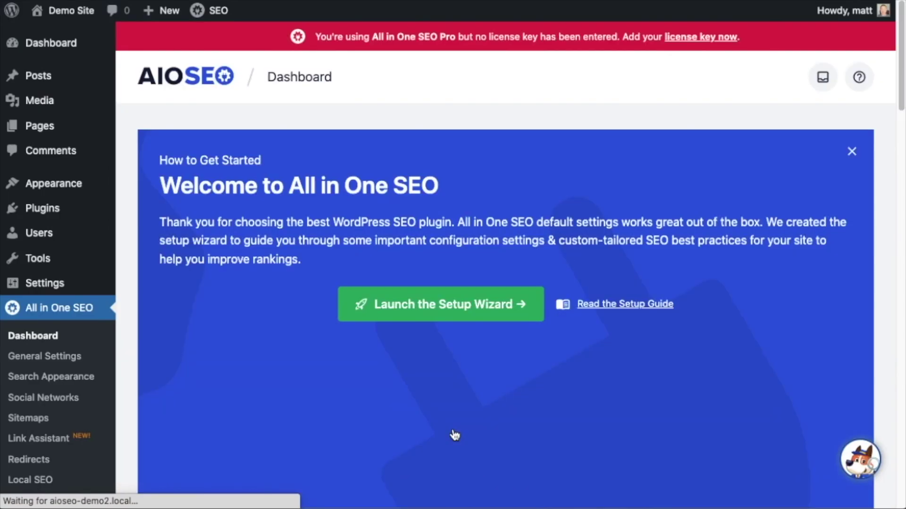
{"action": "left_click", "coordinate": [705, 37]}
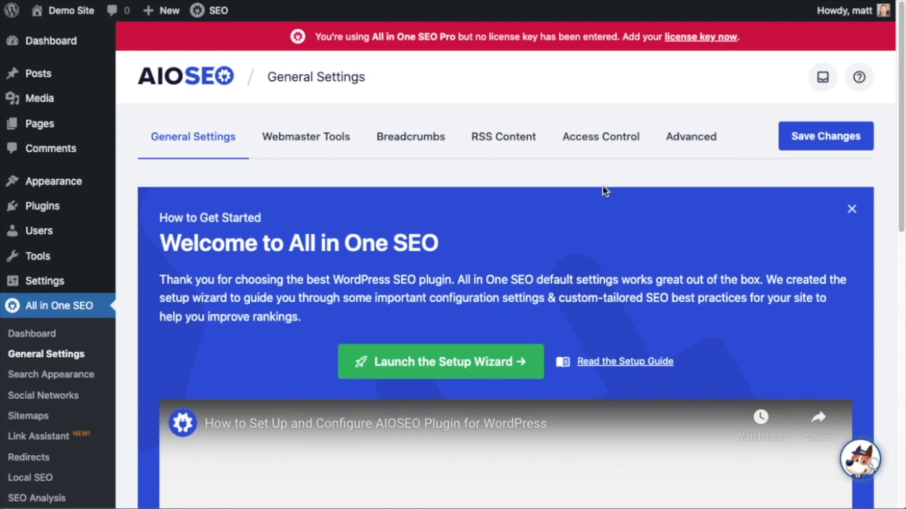
Step: Scroll General Settings down to the empty License key field
{"action": "scroll", "coordinate": [604, 190], "scroll_direction": "down", "scroll_amount": 5}
{"action": "scroll", "coordinate": [603, 188], "scroll_direction": "down", "scroll_amount": 8}
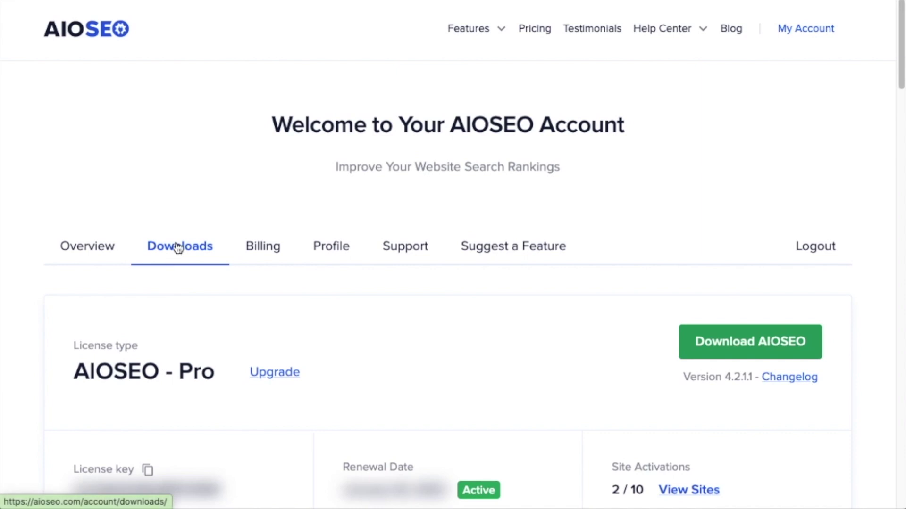
Step: Copy the Pro licence key from the account's Downloads page
{"action": "scroll", "coordinate": [176, 273], "scroll_direction": "down", "scroll_amount": 3}
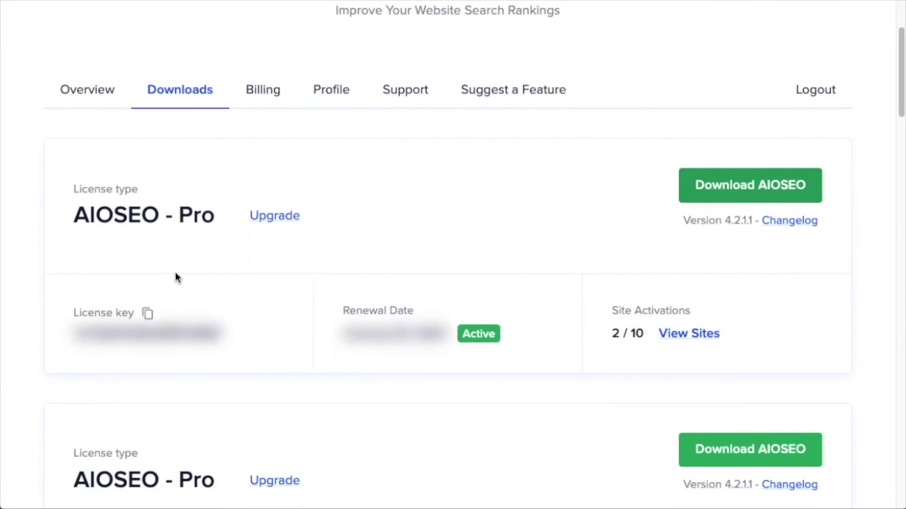
{"action": "left_click", "coordinate": [147, 313]}
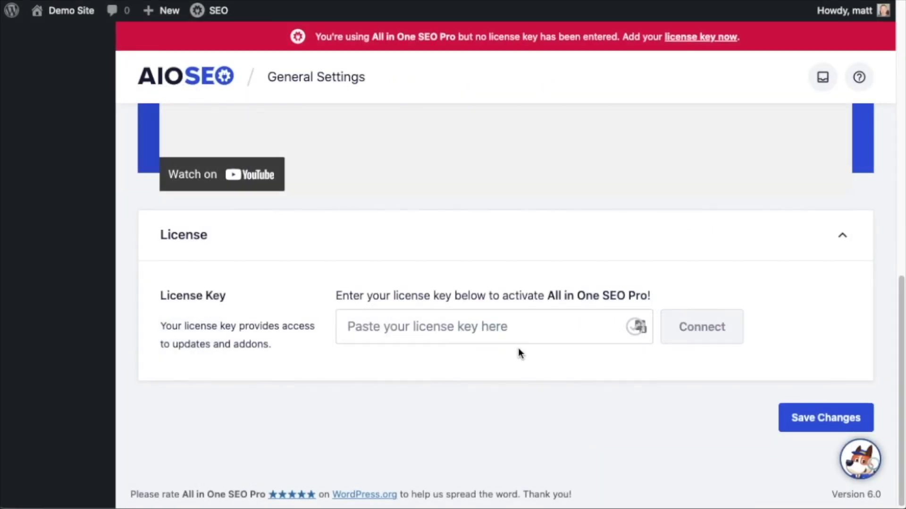
Step: Paste the copied licence key, connect it, and save the settings
{"action": "left_click", "coordinate": [477, 327]}
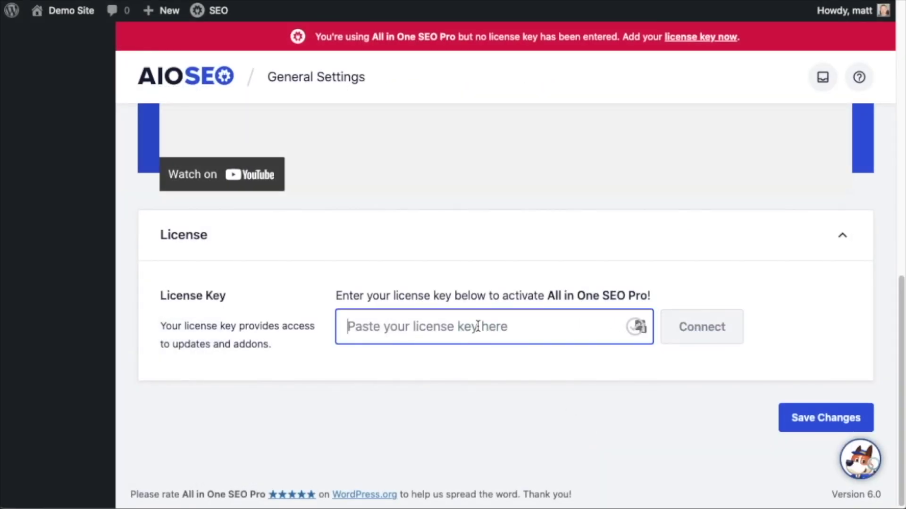
{"action": "key", "text": "ctrl+v"}
{"action": "left_click", "coordinate": [701, 325]}
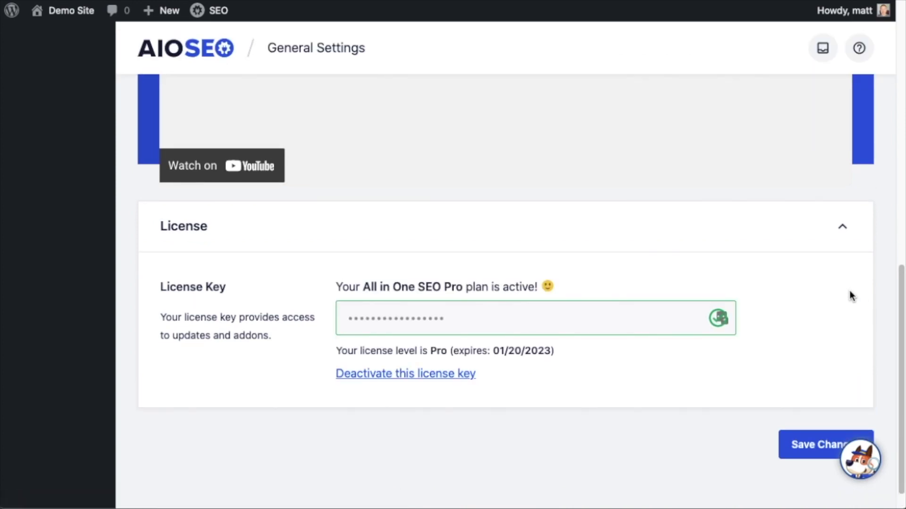
{"action": "left_click", "coordinate": [811, 456]}
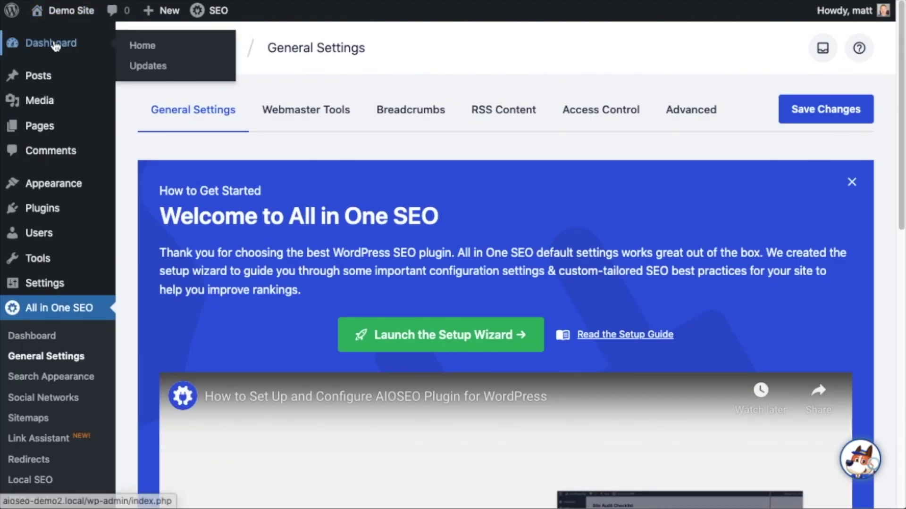
Step: Open the TOC Demo post in Divi from the Posts list
{"action": "left_click", "coordinate": [55, 45]}
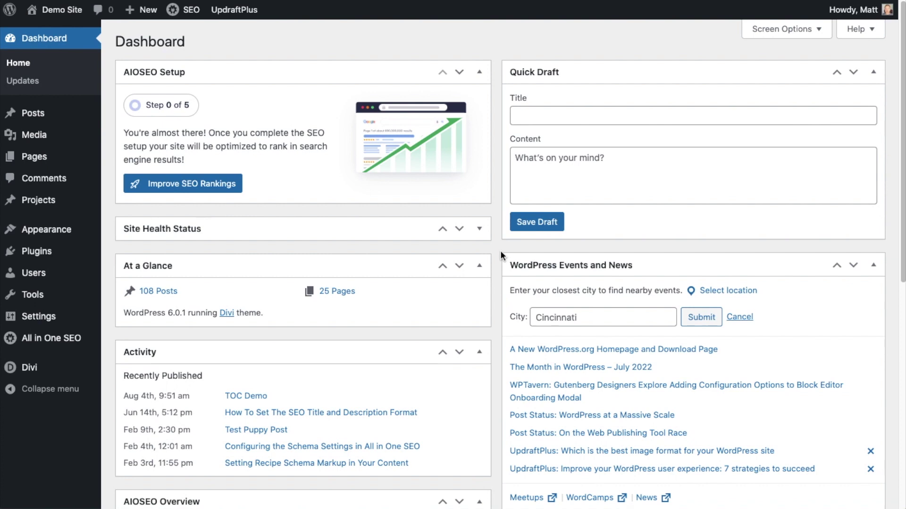
{"action": "left_click", "coordinate": [31, 116]}
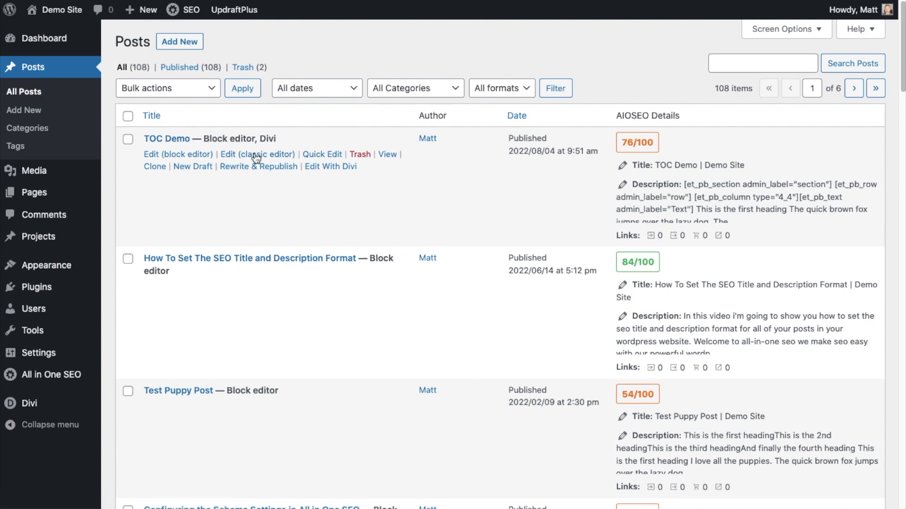
{"action": "left_click", "coordinate": [335, 175]}
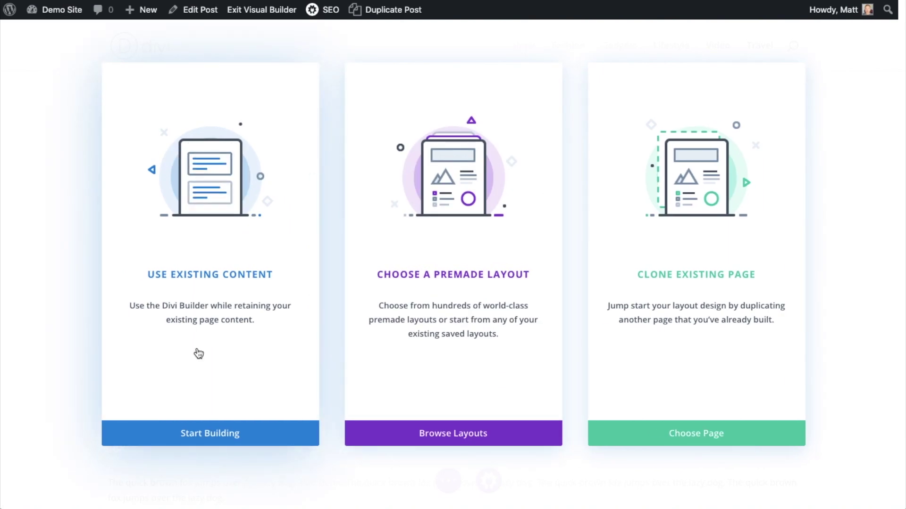
Step: Start building with the TOC Demo post's existing content and scroll through it
{"action": "left_click", "coordinate": [201, 439]}
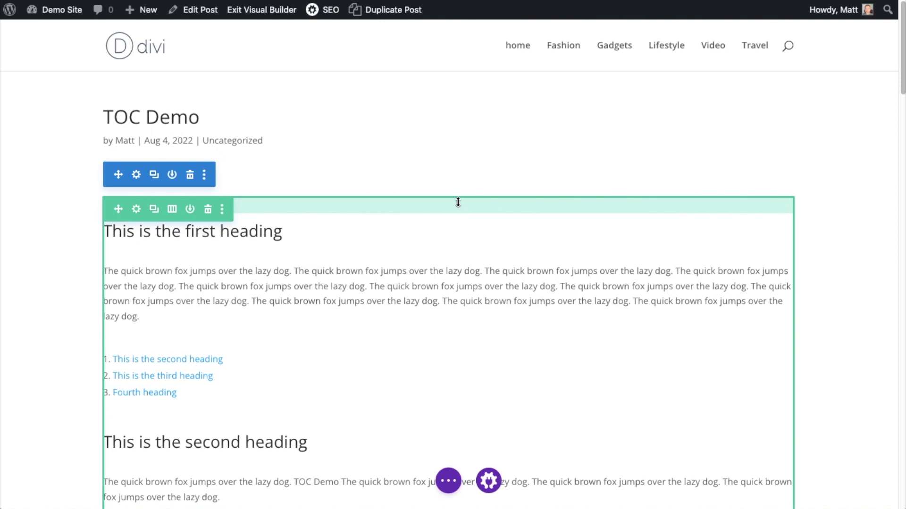
{"action": "scroll", "coordinate": [458, 202], "scroll_direction": "down", "scroll_amount": 1}
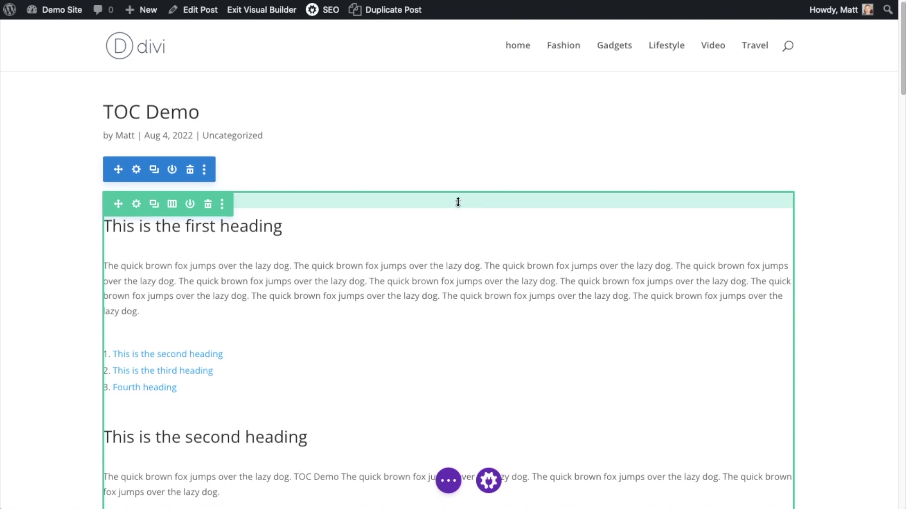
{"action": "scroll", "coordinate": [458, 202], "scroll_direction": "down", "scroll_amount": 3}
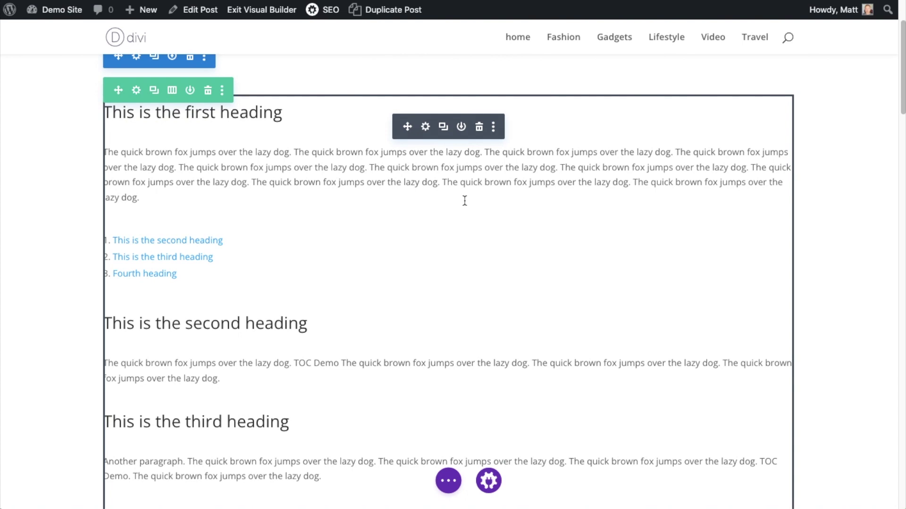
Step: Collapse Divi's page settings bar and open the AIOSEO gear panel for TOC Demo
{"action": "left_click", "coordinate": [450, 483]}
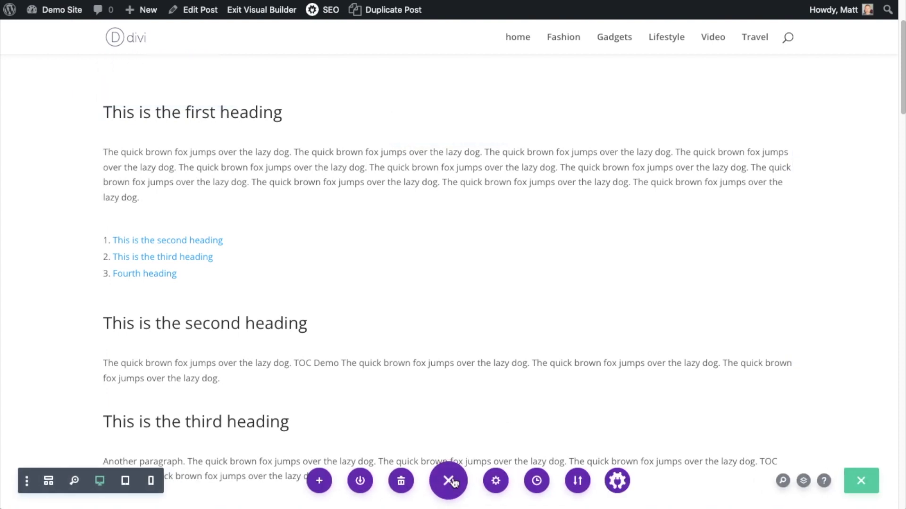
{"action": "left_click", "coordinate": [448, 480]}
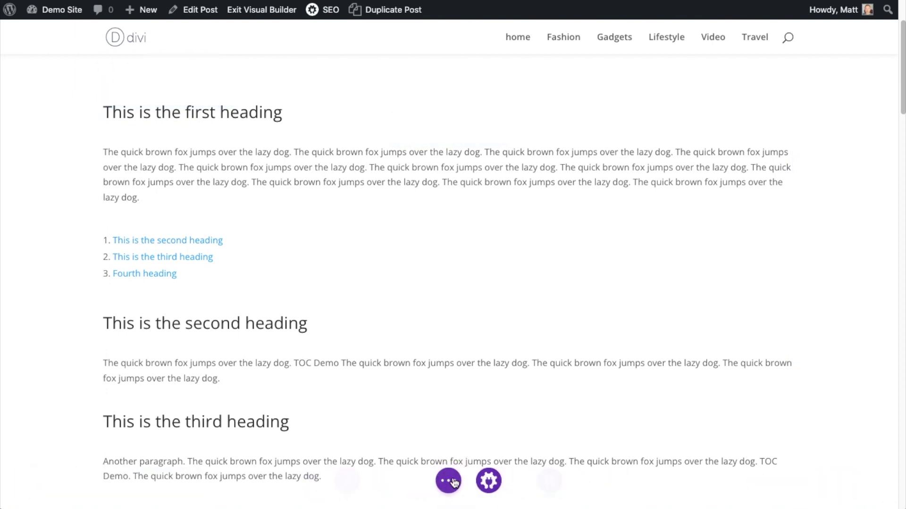
{"action": "left_click", "coordinate": [493, 482]}
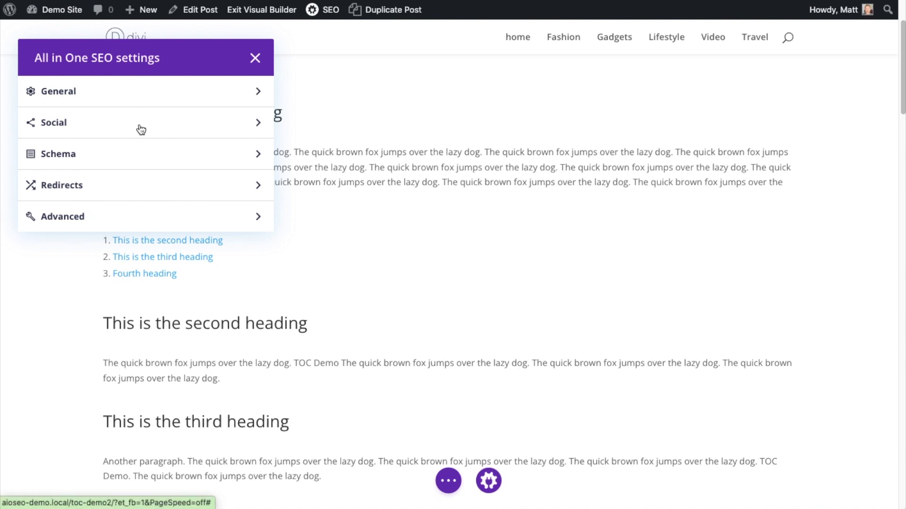
Step: Open the General section and review the Focus Keyphrase checks (64/100) and the Additional Keyphrases area
{"action": "left_click", "coordinate": [112, 96]}
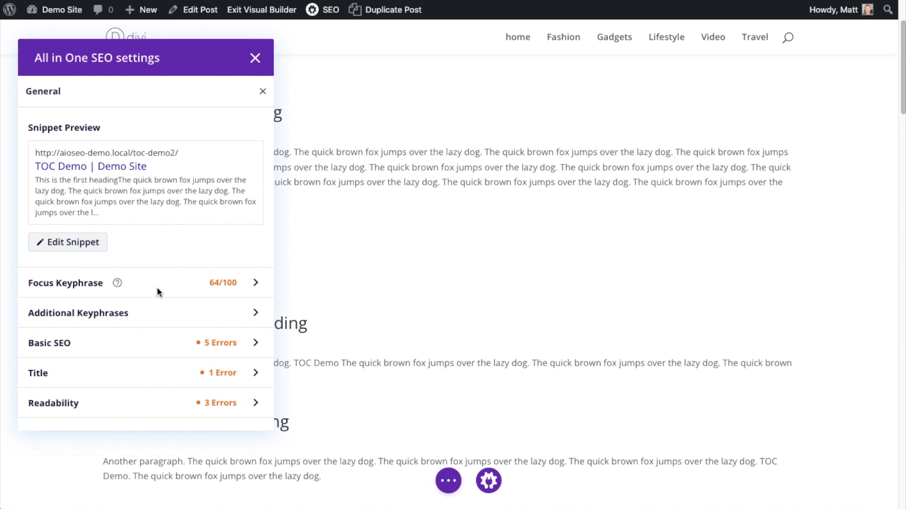
{"action": "left_click", "coordinate": [250, 283]}
{"action": "scroll", "coordinate": [249, 292], "scroll_direction": "down", "scroll_amount": 2}
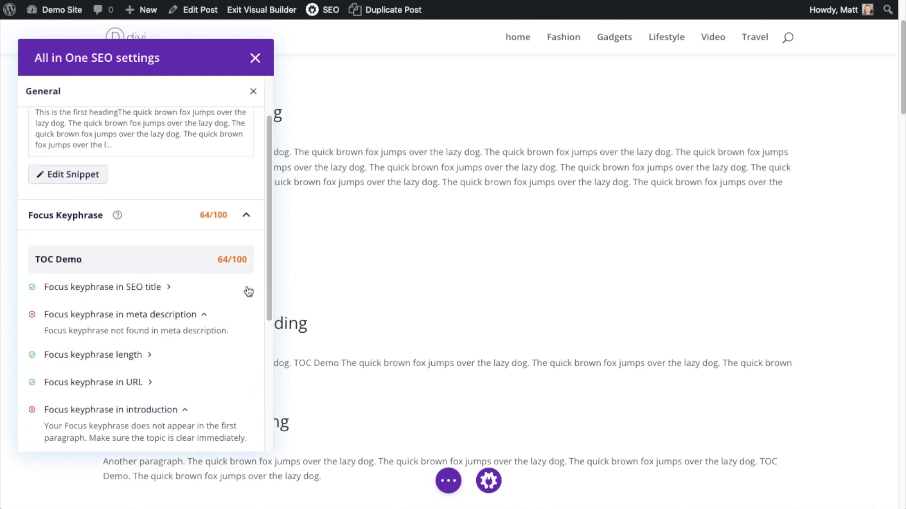
{"action": "scroll", "coordinate": [249, 292], "scroll_direction": "down", "scroll_amount": 4}
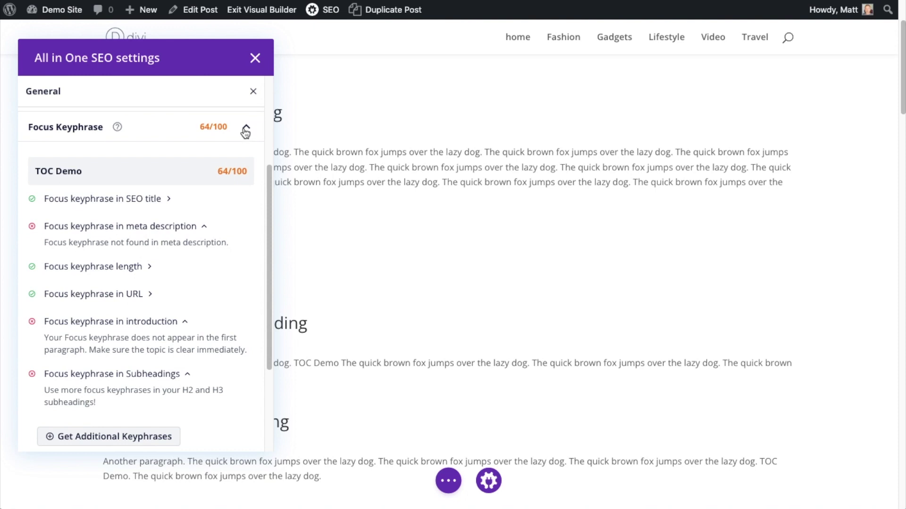
{"action": "left_click", "coordinate": [245, 132]}
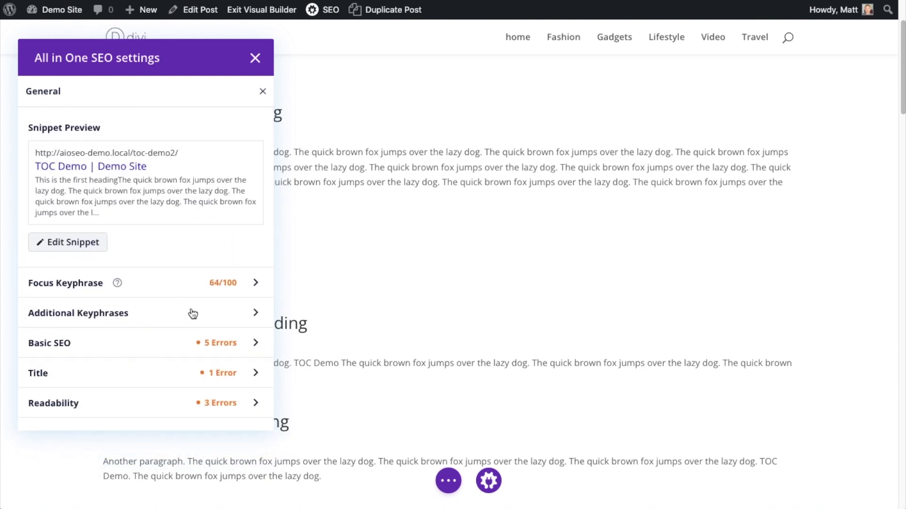
{"action": "left_click", "coordinate": [250, 314]}
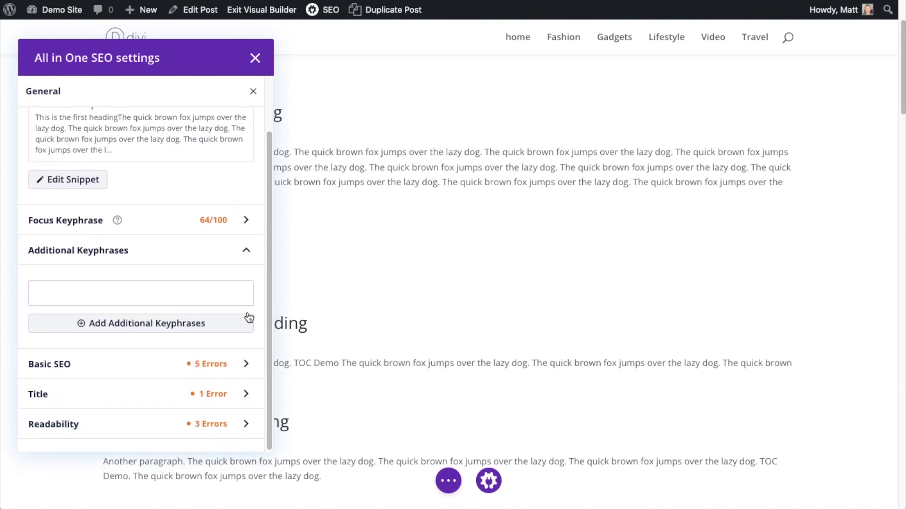
{"action": "left_click", "coordinate": [249, 258]}
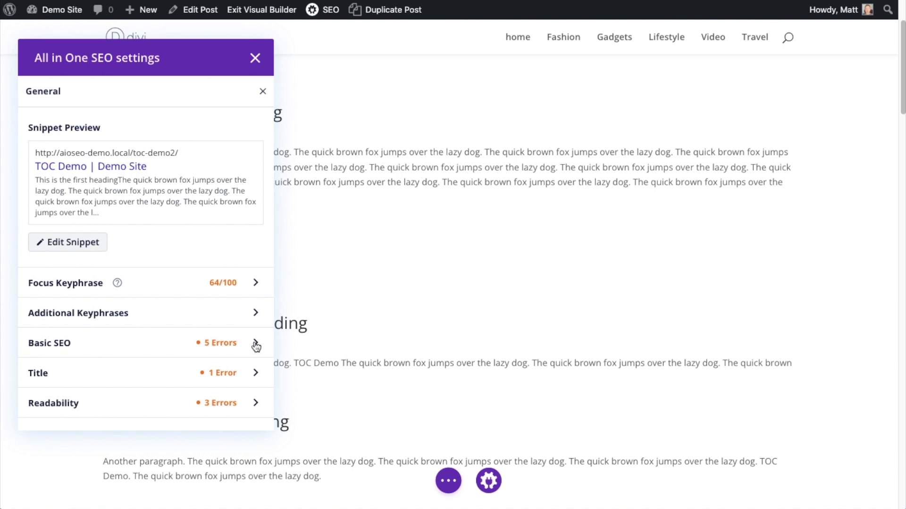
{"action": "left_click", "coordinate": [256, 347]}
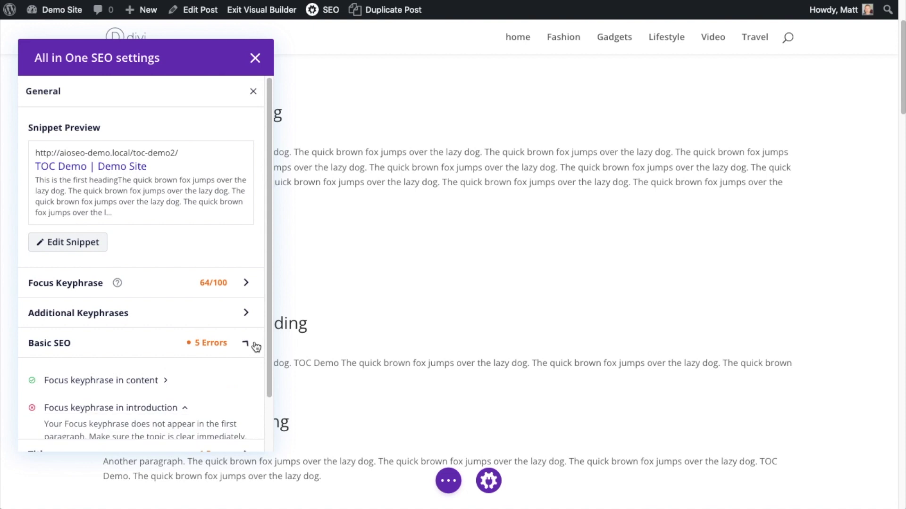
{"action": "scroll", "coordinate": [229, 338], "scroll_direction": "down", "scroll_amount": 4}
{"action": "scroll", "coordinate": [229, 338], "scroll_direction": "down", "scroll_amount": 1}
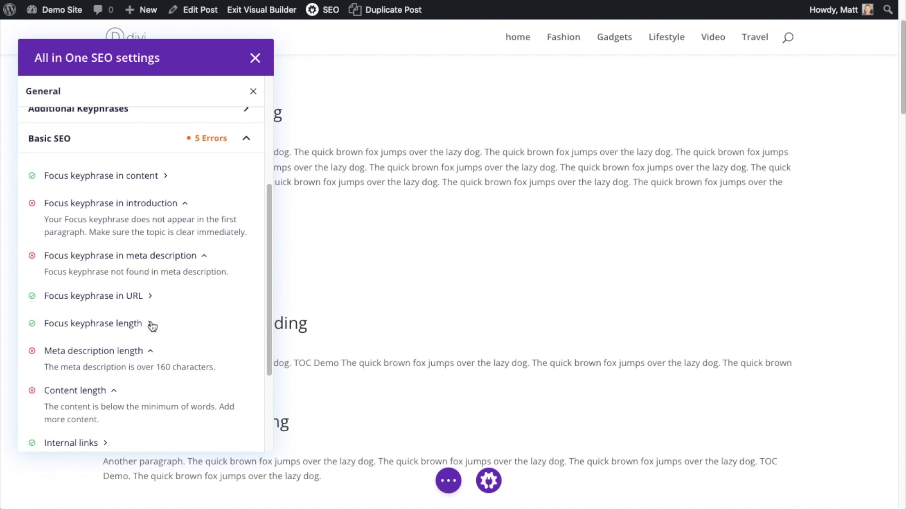
{"action": "scroll", "coordinate": [152, 327], "scroll_direction": "down", "scroll_amount": 5}
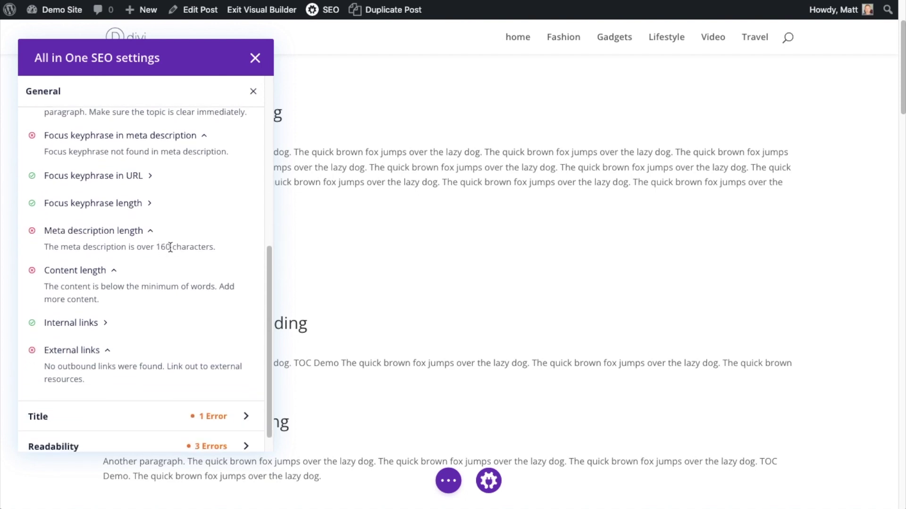
{"action": "scroll", "coordinate": [187, 271], "scroll_direction": "down", "scroll_amount": 1}
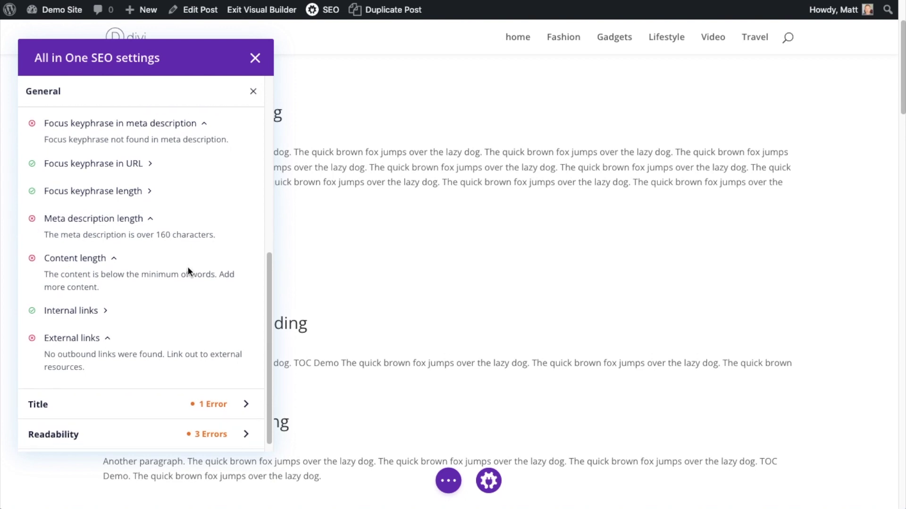
{"action": "scroll", "coordinate": [188, 267], "scroll_direction": "down", "scroll_amount": 1}
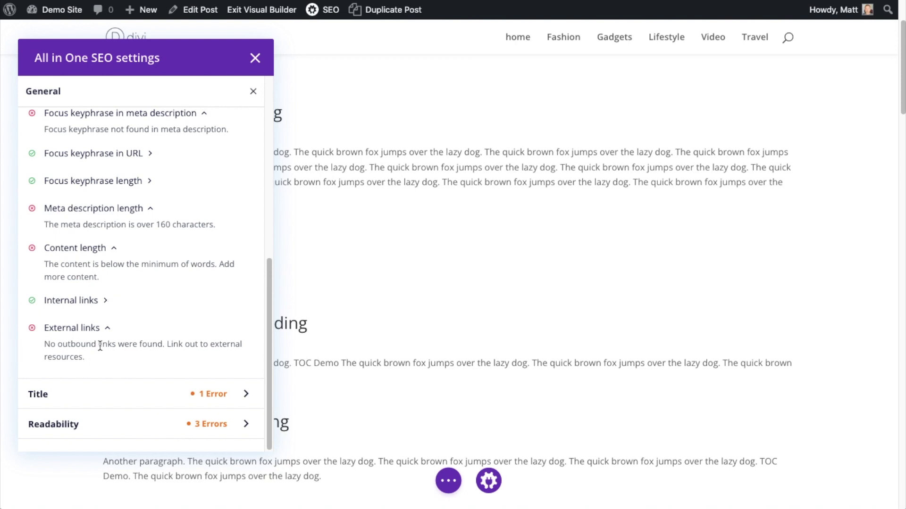
{"action": "scroll", "coordinate": [100, 336], "scroll_direction": "up", "scroll_amount": 5}
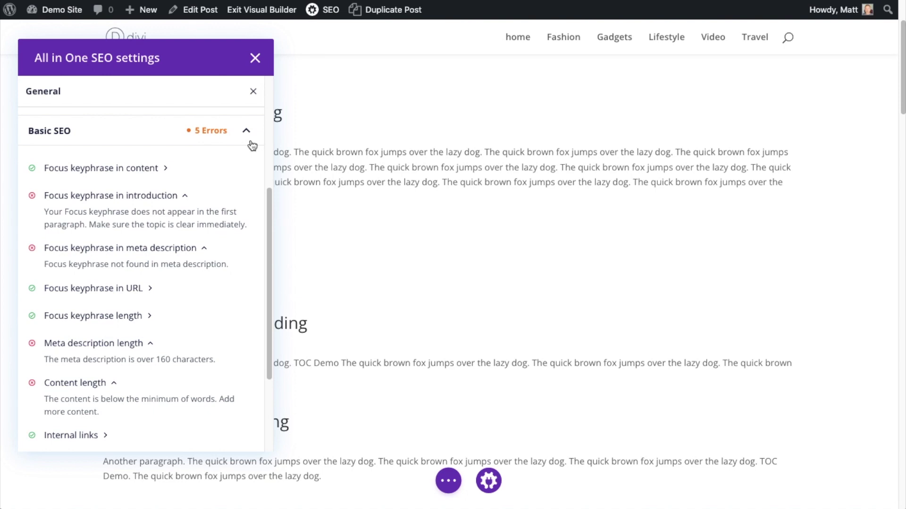
{"action": "scroll", "coordinate": [231, 198], "scroll_direction": "down", "scroll_amount": 1}
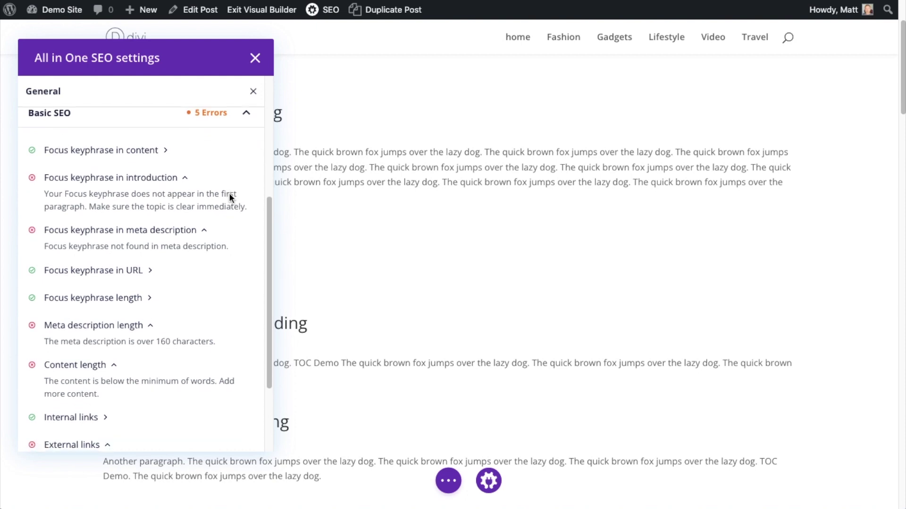
{"action": "scroll", "coordinate": [229, 197], "scroll_direction": "down", "scroll_amount": 1}
{"action": "scroll", "coordinate": [231, 197], "scroll_direction": "up", "scroll_amount": 3}
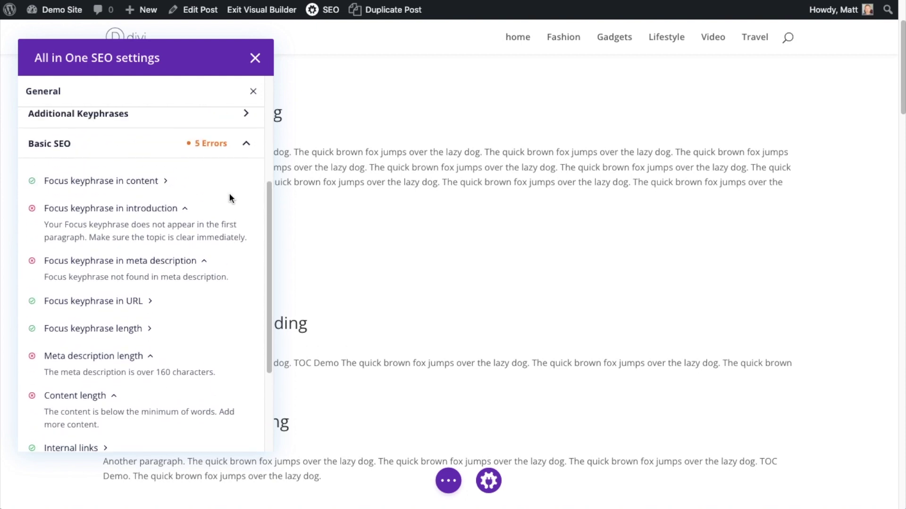
{"action": "left_click", "coordinate": [247, 144]}
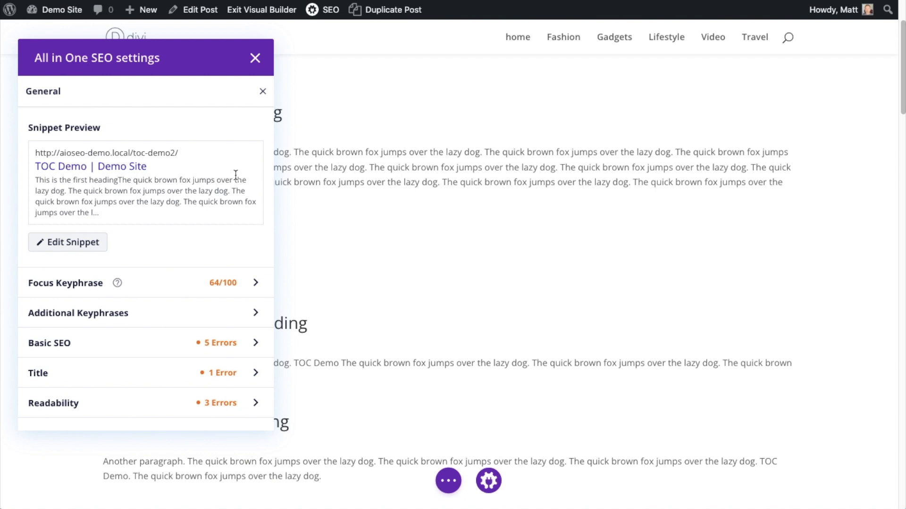
{"action": "left_click", "coordinate": [256, 372]}
{"action": "scroll", "coordinate": [234, 285], "scroll_direction": "down", "scroll_amount": 4}
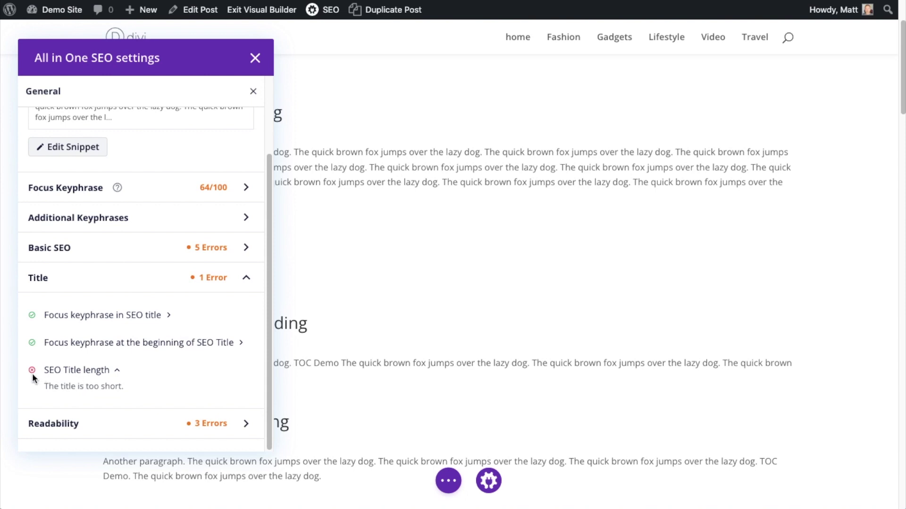
{"action": "left_click", "coordinate": [245, 279]}
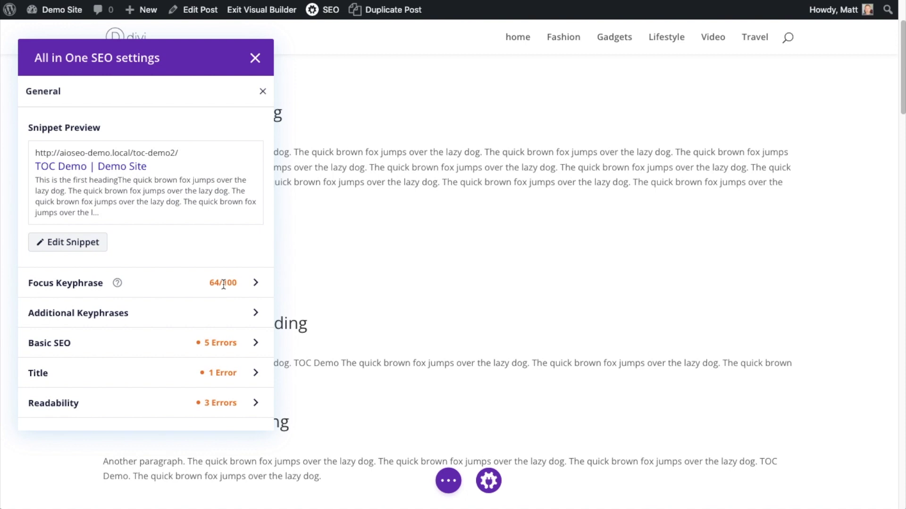
{"action": "left_click", "coordinate": [253, 404]}
{"action": "scroll", "coordinate": [231, 359], "scroll_direction": "down", "scroll_amount": 2}
{"action": "scroll", "coordinate": [231, 360], "scroll_direction": "down", "scroll_amount": 4}
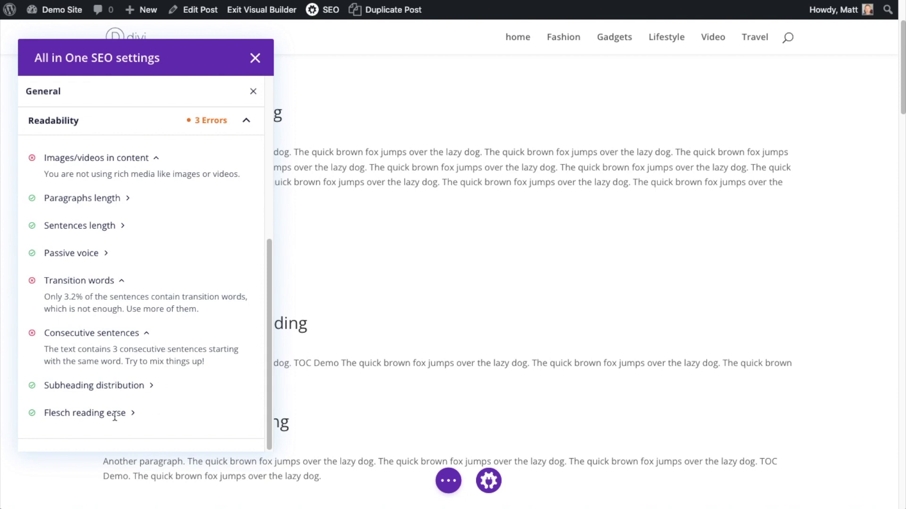
{"action": "left_click", "coordinate": [247, 125]}
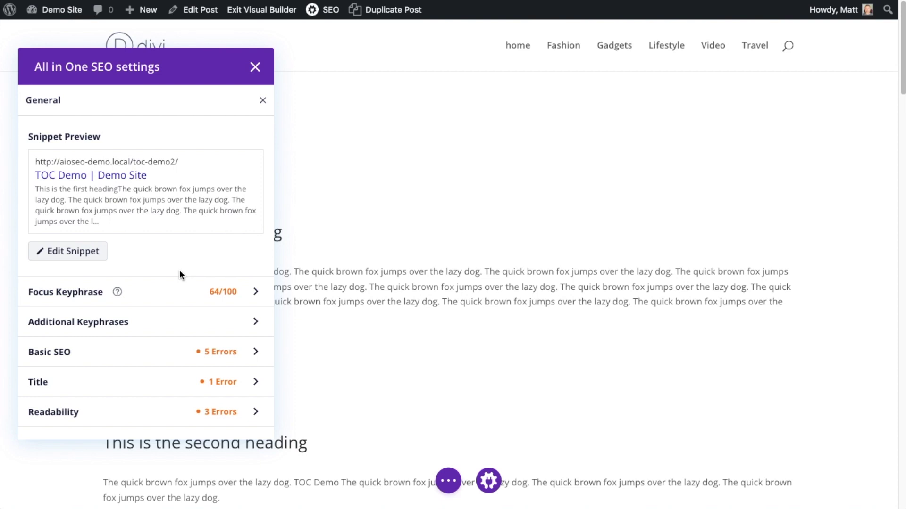
Step: Close the All in One SEO panel and return to the WordPress admin dashboard
{"action": "left_click", "coordinate": [255, 67]}
{"action": "mouse_move", "coordinate": [61, 10]}
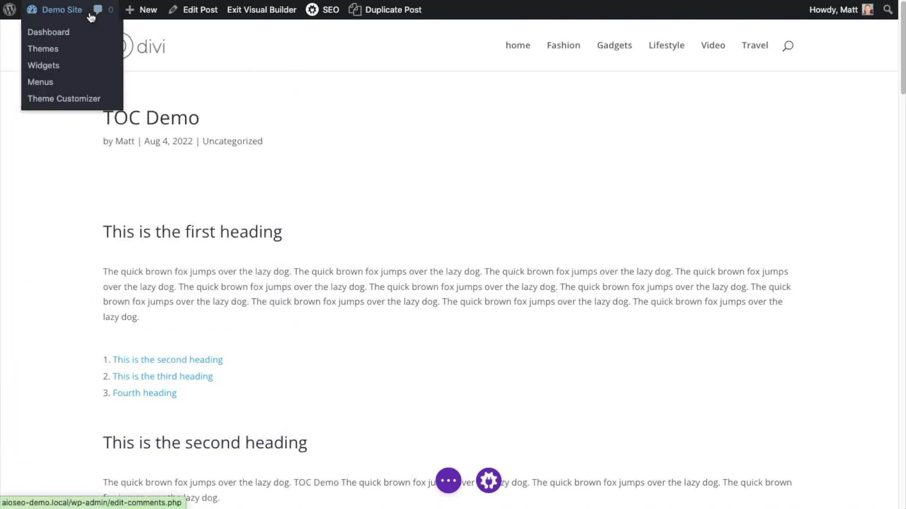
{"action": "left_click", "coordinate": [66, 32]}
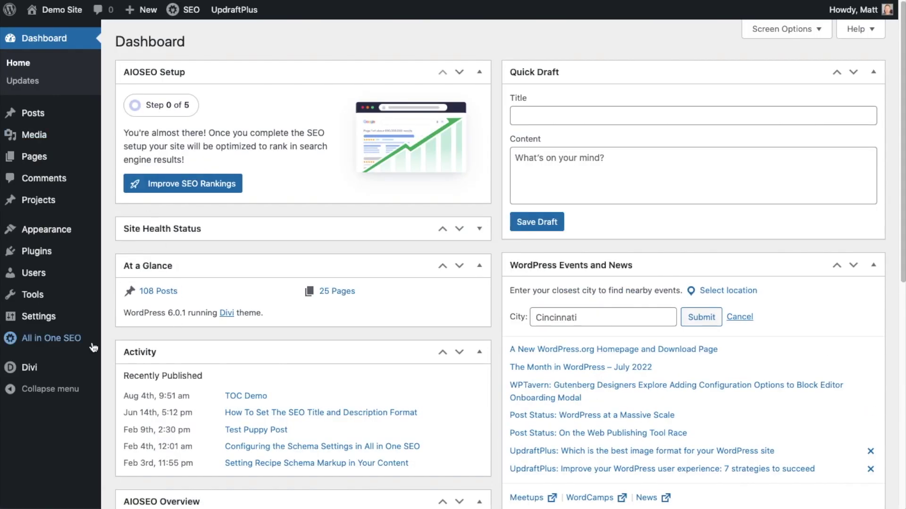
Step: Open All in One SEO's Link Assistant to view 135 posts crawled and 433 total links
{"action": "mouse_move", "coordinate": [69, 344]}
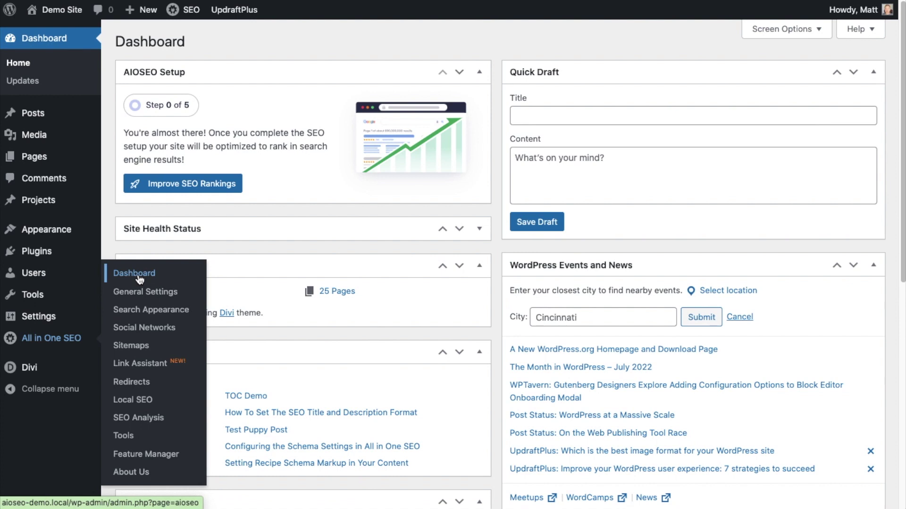
{"action": "left_click", "coordinate": [151, 366]}
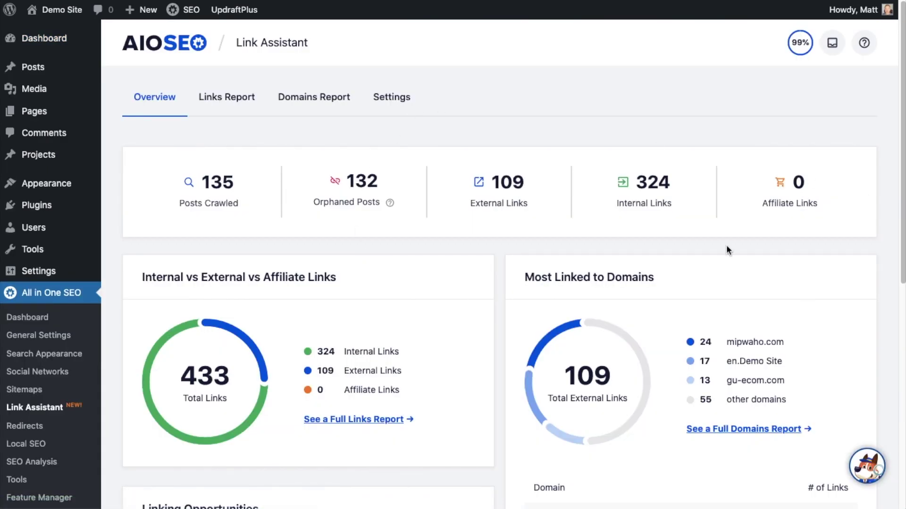
{"action": "scroll", "coordinate": [726, 246], "scroll_direction": "down", "scroll_amount": 1}
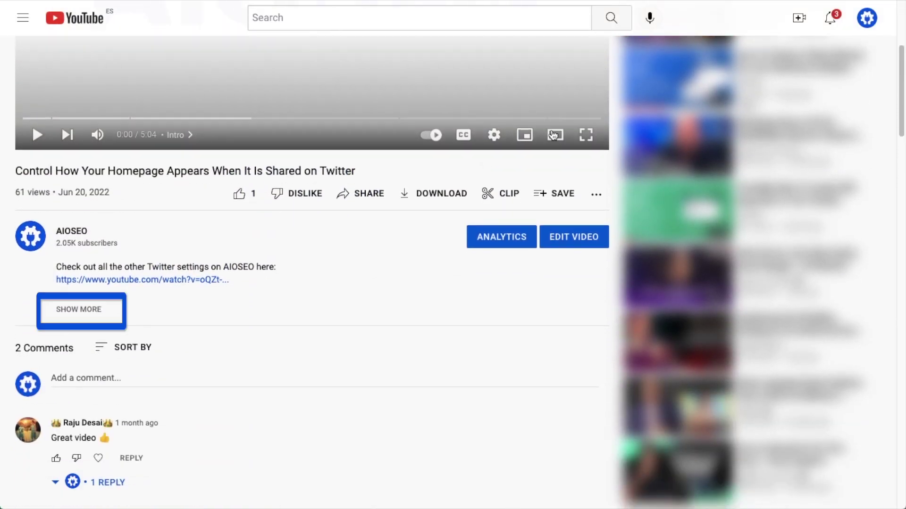
Step: Expand the YouTube video's description and follow its aioseo.com link to the AIOSEO homepage
{"action": "left_click", "coordinate": [94, 314]}
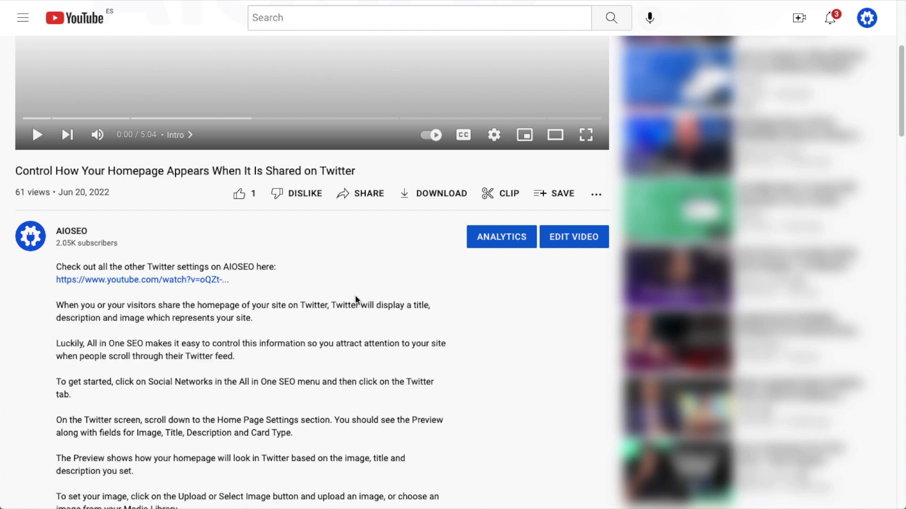
{"action": "scroll", "coordinate": [504, 302], "scroll_direction": "down", "scroll_amount": 13}
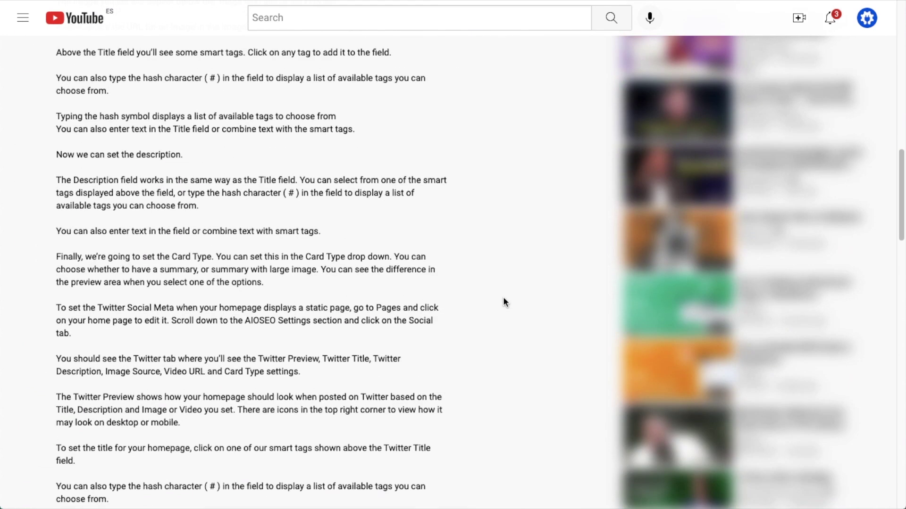
{"action": "scroll", "coordinate": [504, 302], "scroll_direction": "down", "scroll_amount": 3}
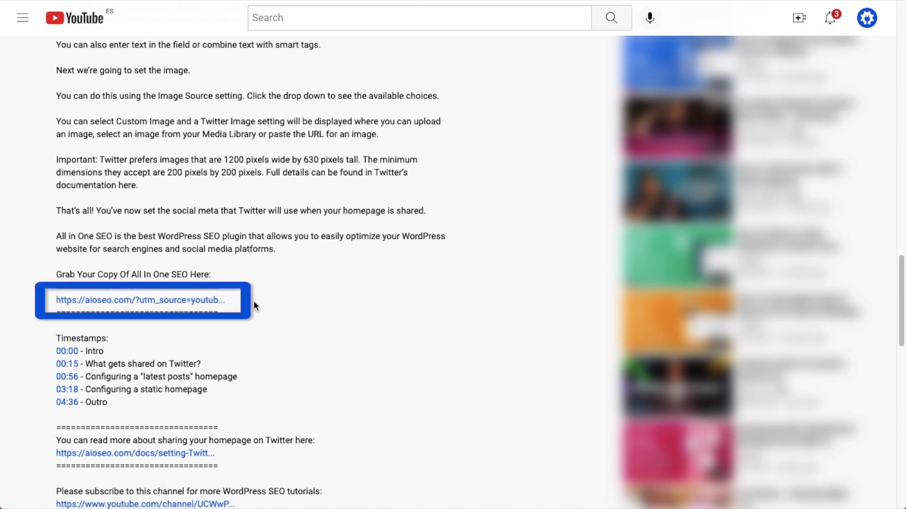
{"action": "left_click", "coordinate": [173, 301]}
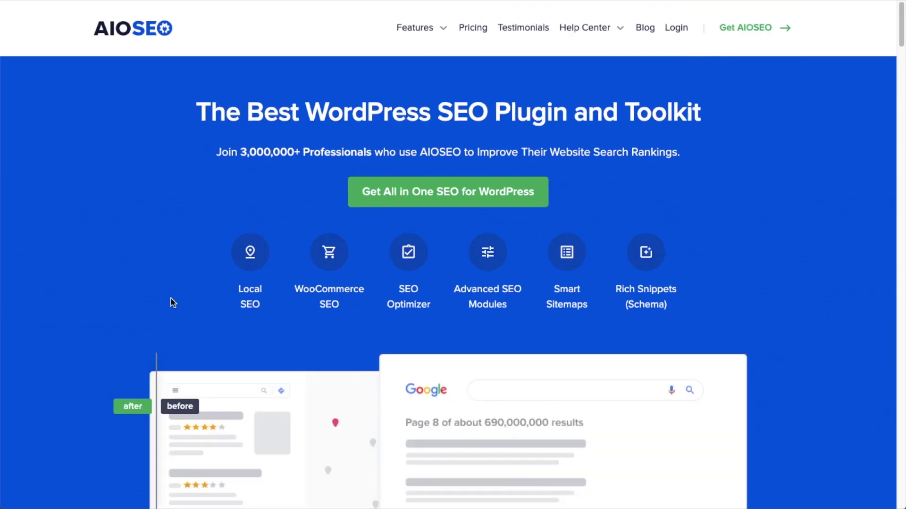